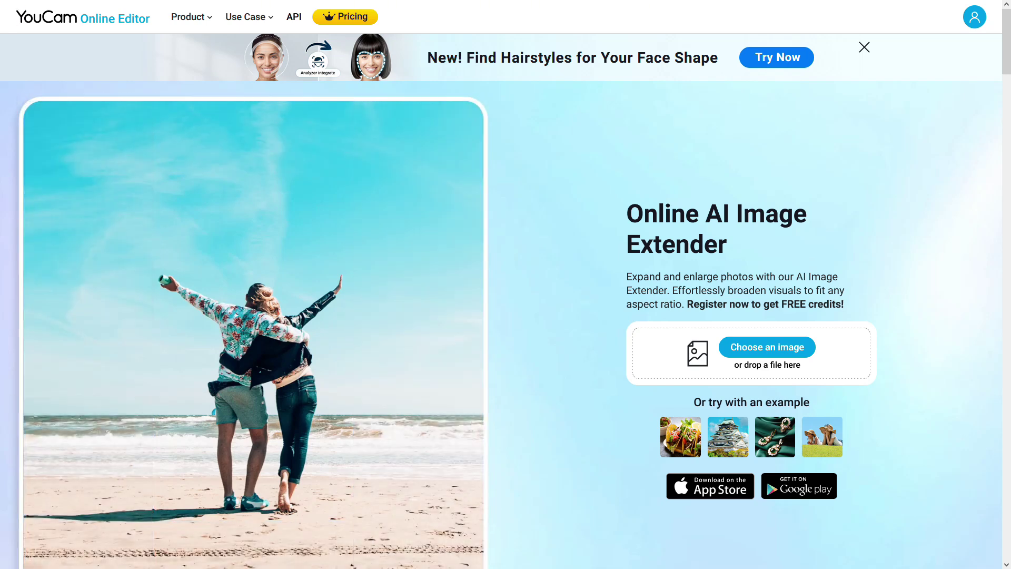
Step: Switch the browser to full-screen with F11 and scroll down through the image extender page
key(F11)
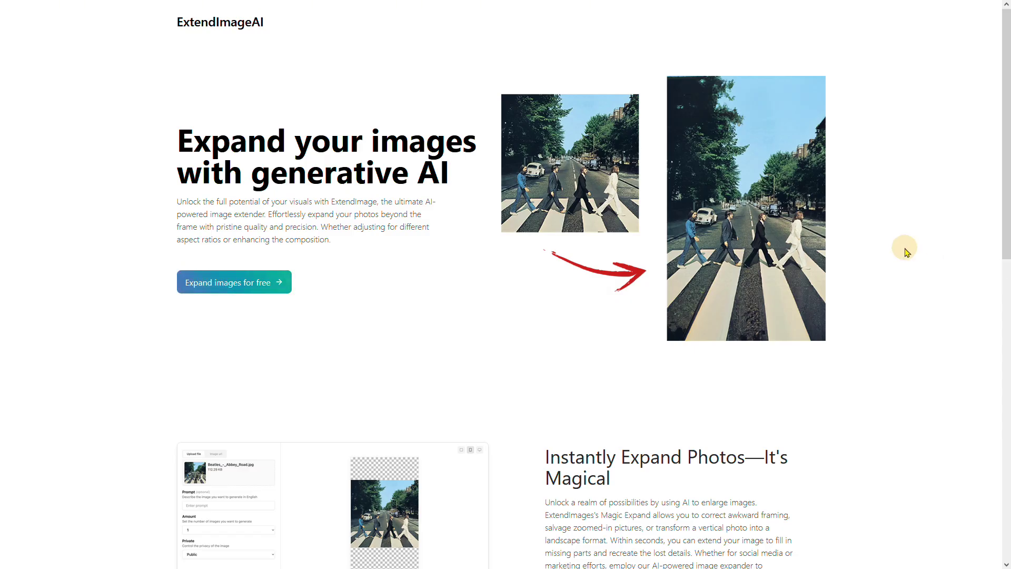
scroll(906, 252, down, 9)
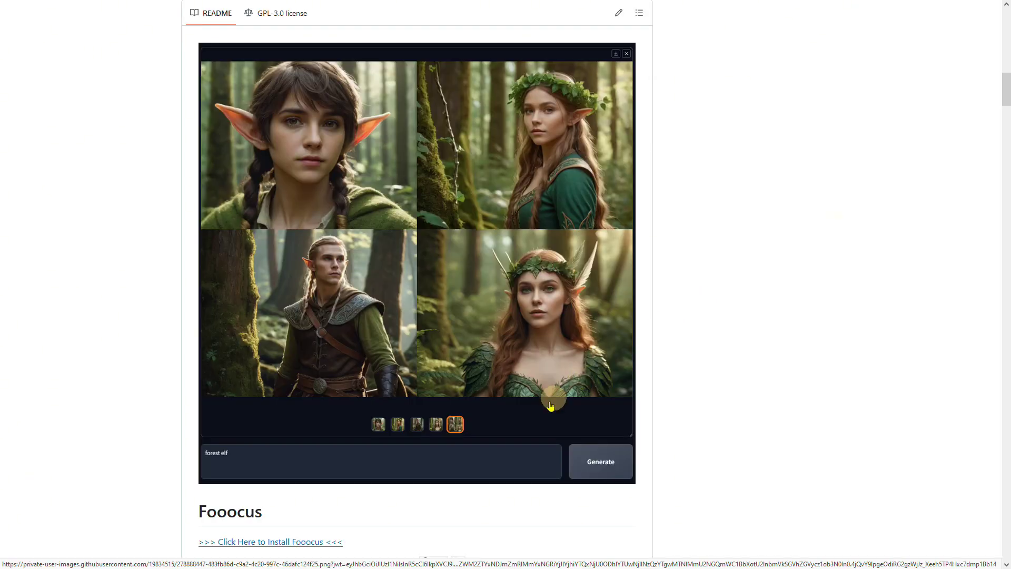
Step: Download Fooocus_win64_2-5-0.7z from the README's Windows install section, then return to the repo top
click(316, 542)
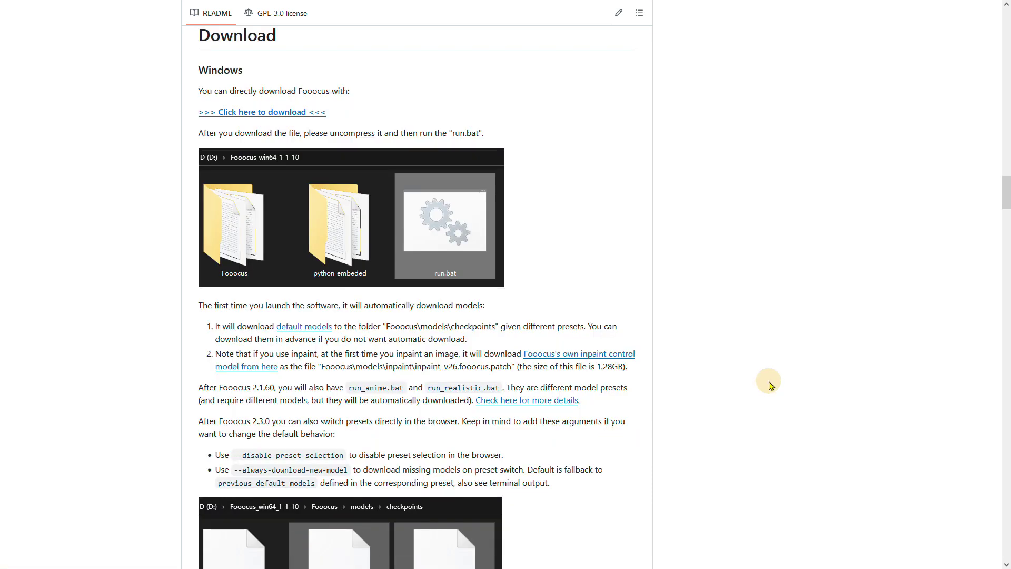
click(316, 112)
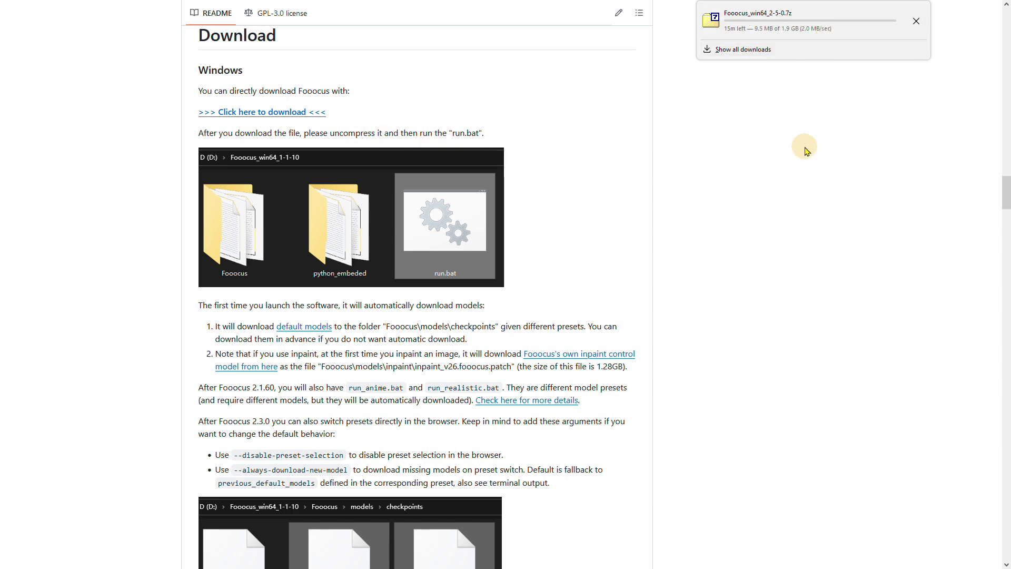
scroll(806, 151, up, 20)
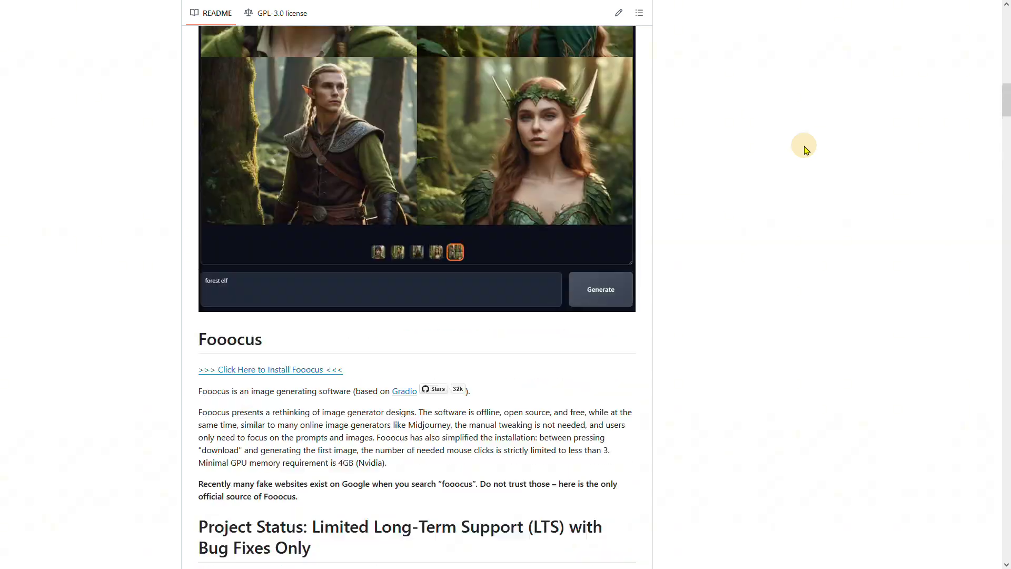
scroll(805, 151, up, 15)
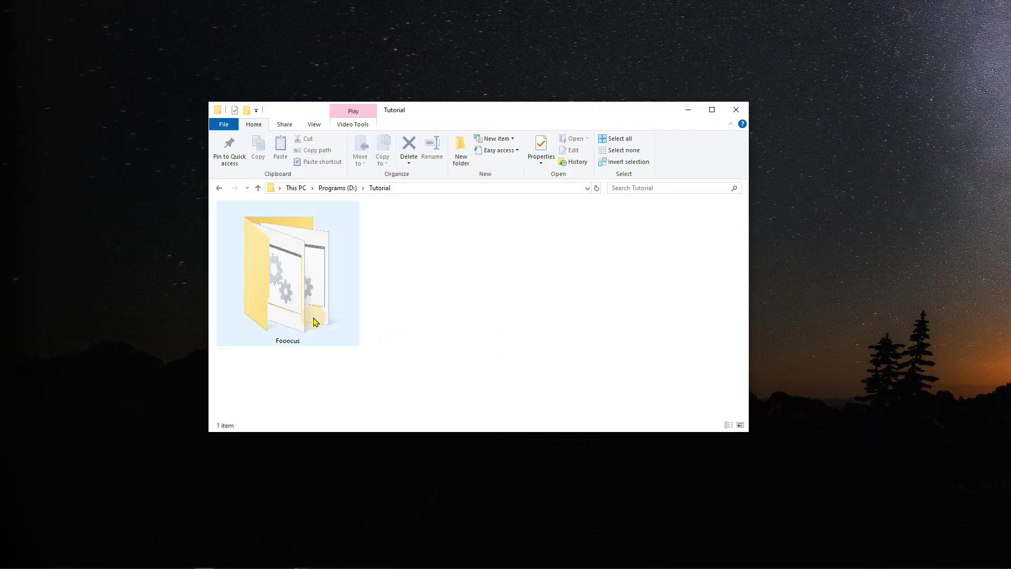
Step: Launch Fooocus from run.bat in the Fooocus folder and begin entering the 'woman on the beach' prompt
double_click(313, 316)
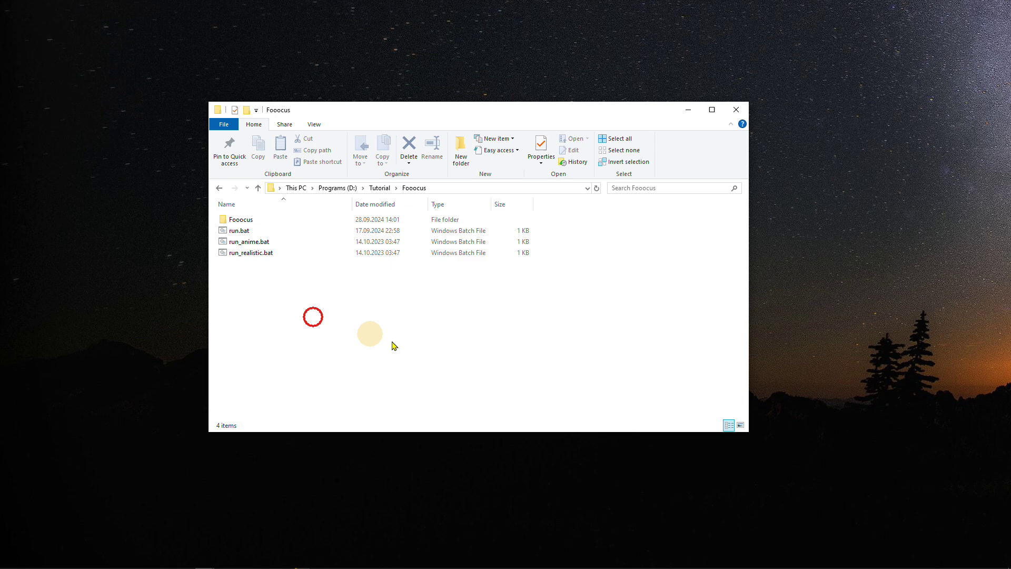
click(298, 232)
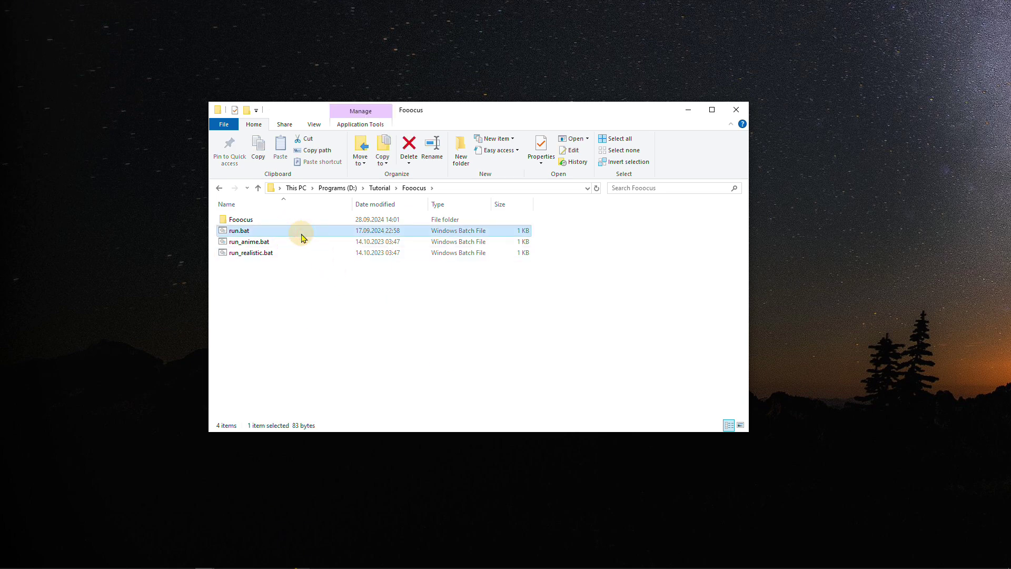
right_click(301, 235)
click(411, 242)
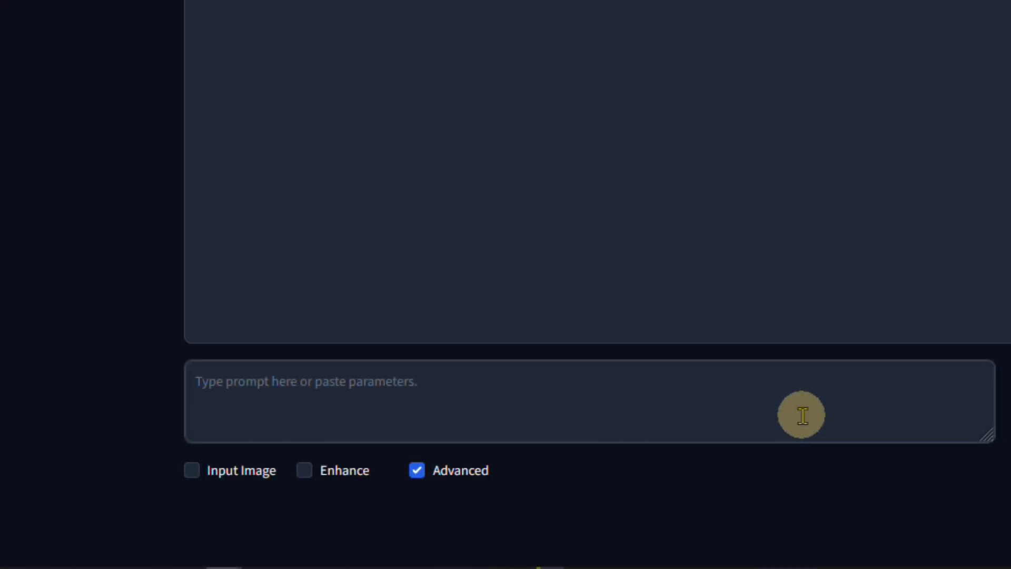
text(woman on the beach)
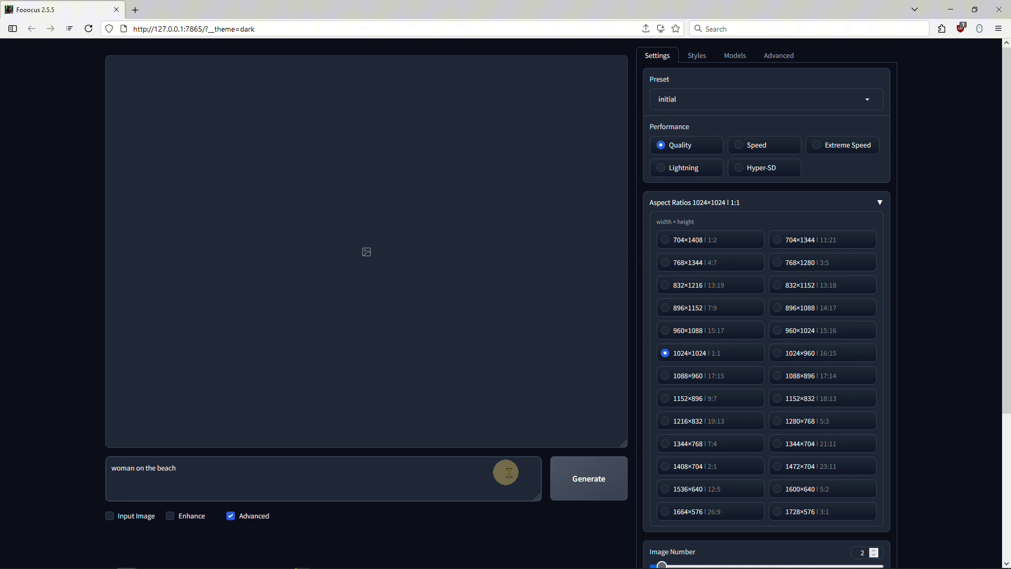
Step: Generate the 'woman on the beach' images and browse them full-screen to the close-up portrait
click(588, 477)
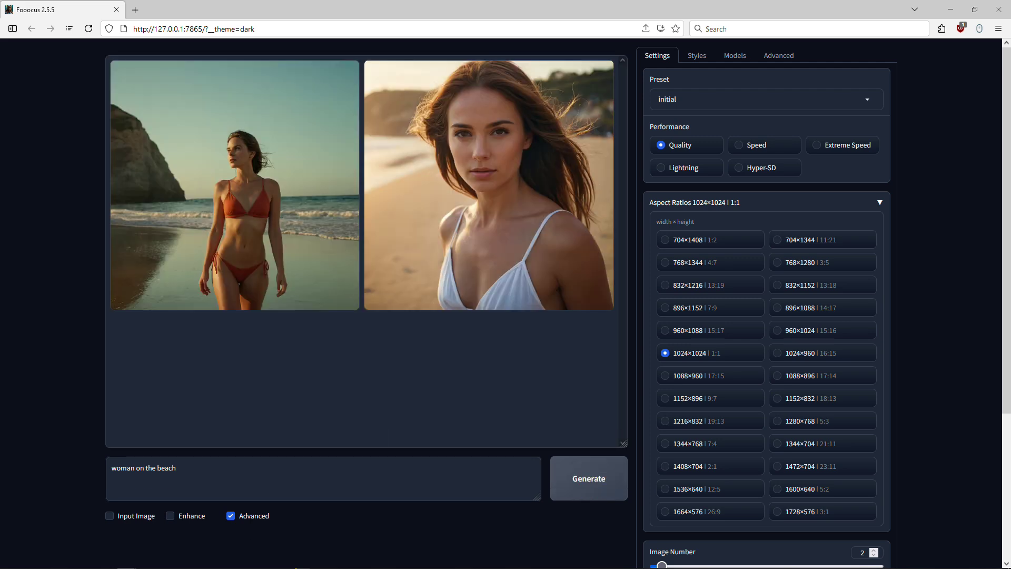
click(211, 189)
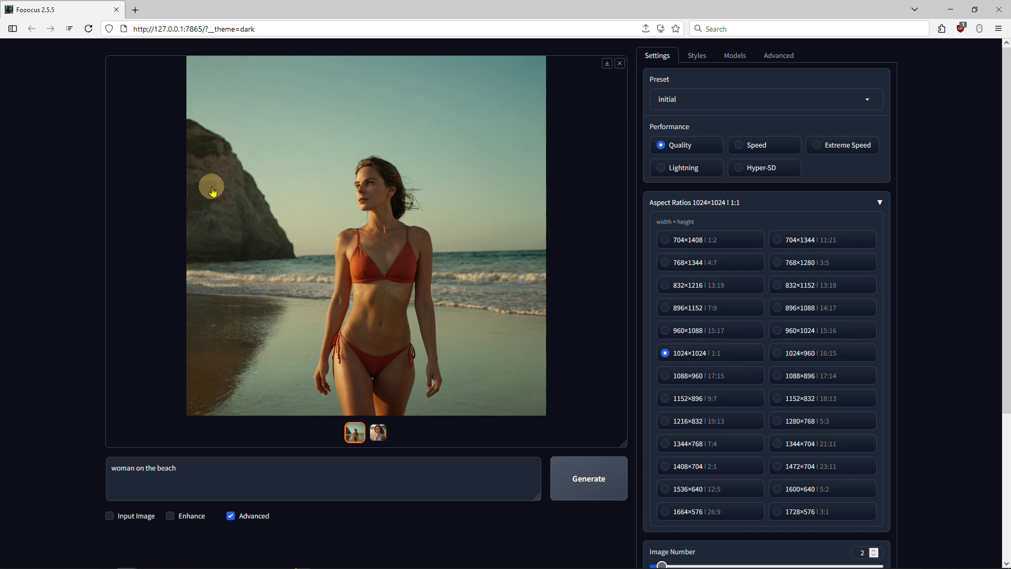
click(404, 265)
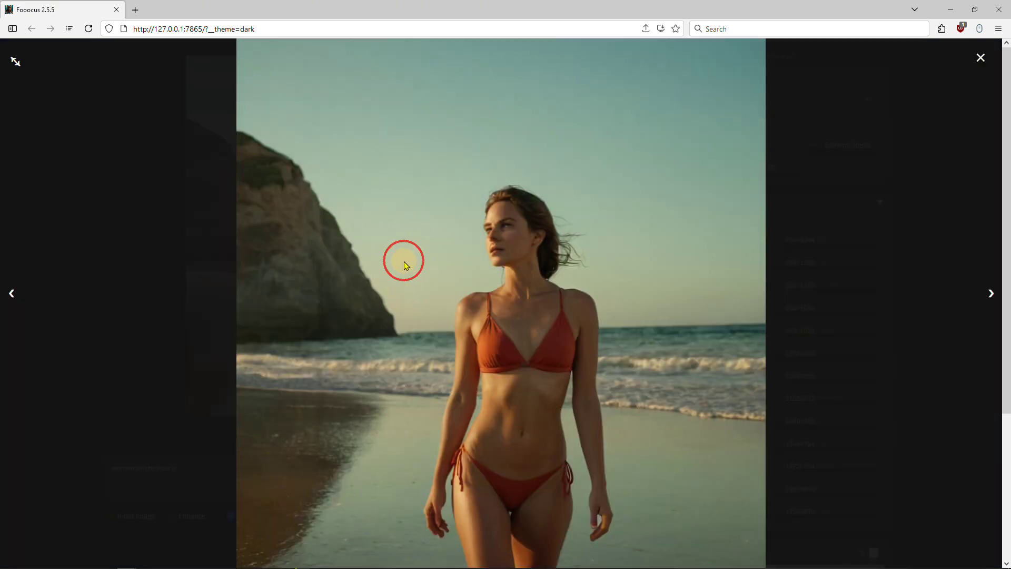
click(995, 295)
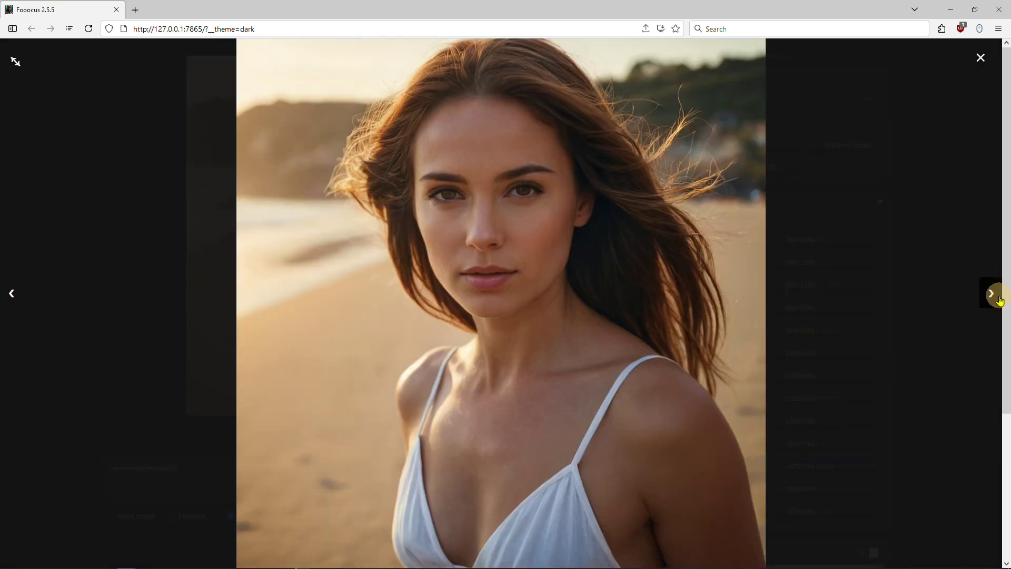
Step: Save the close-up beach portrait as a PNG in the Tutorial folder
right_click(519, 227)
click(551, 253)
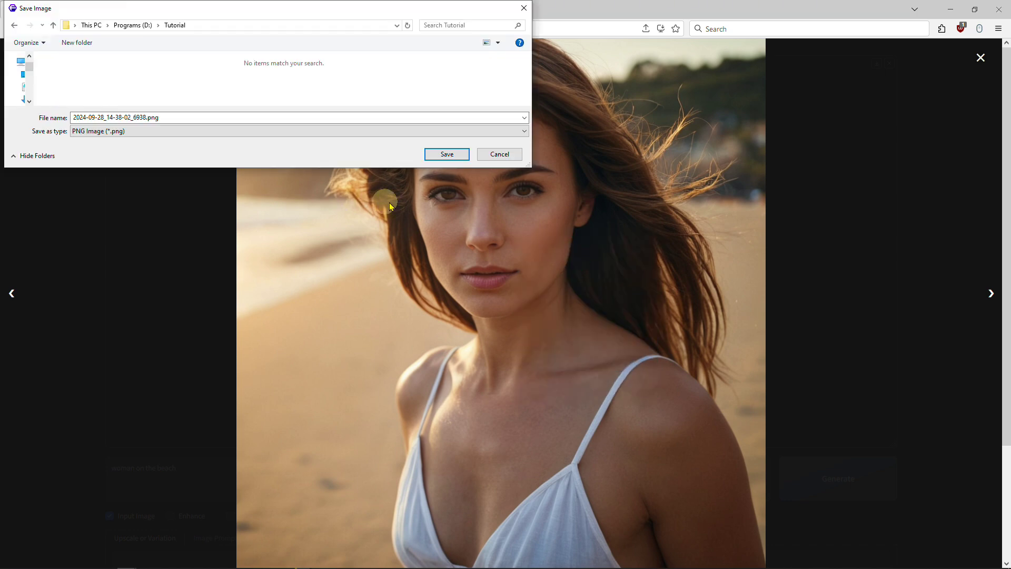
click(446, 155)
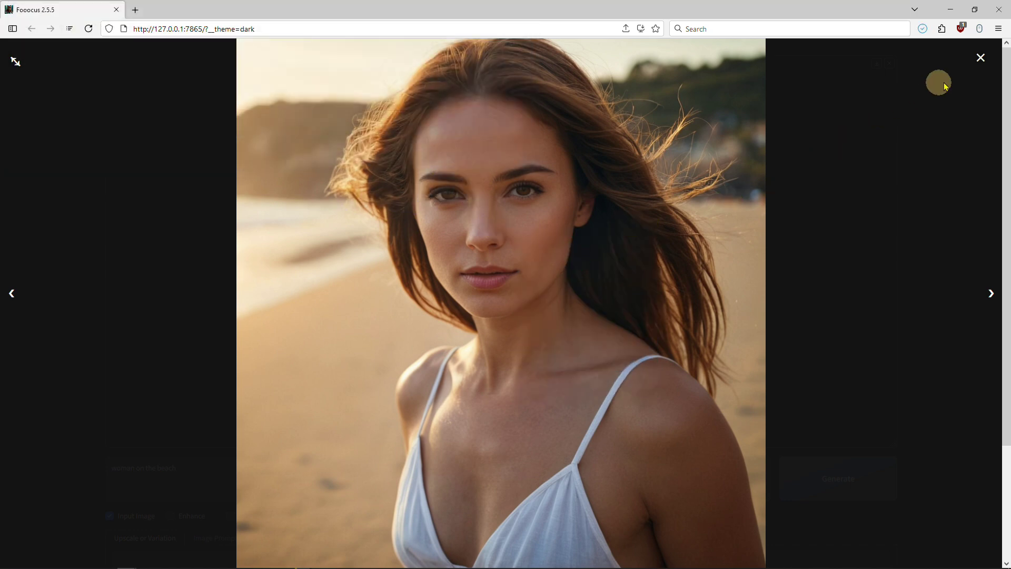
Step: Generate Vary (Subtle) variations using the fire-breathing dragon picture as the input image
click(980, 58)
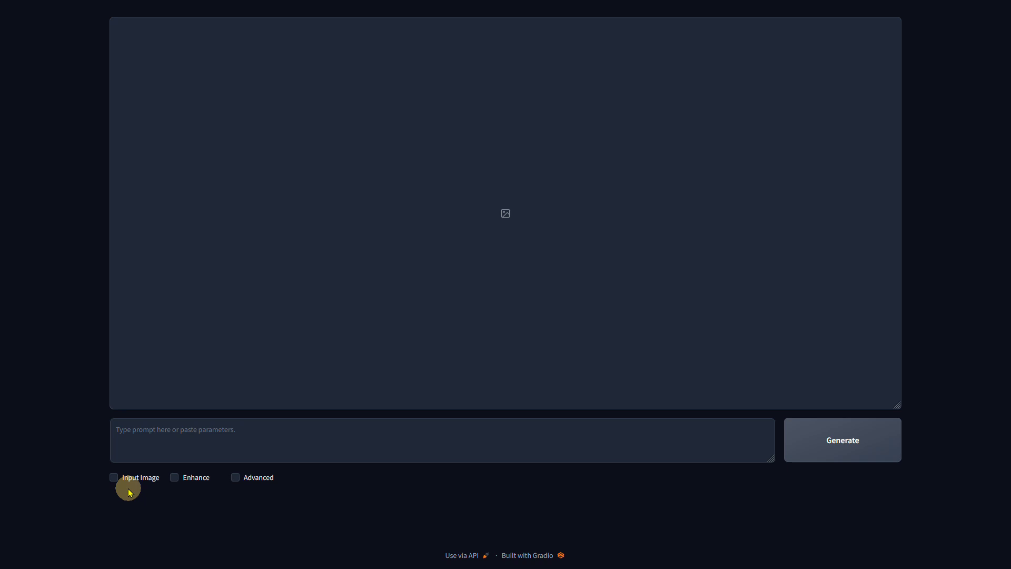
click(114, 477)
drag(478, 486, 265, 472)
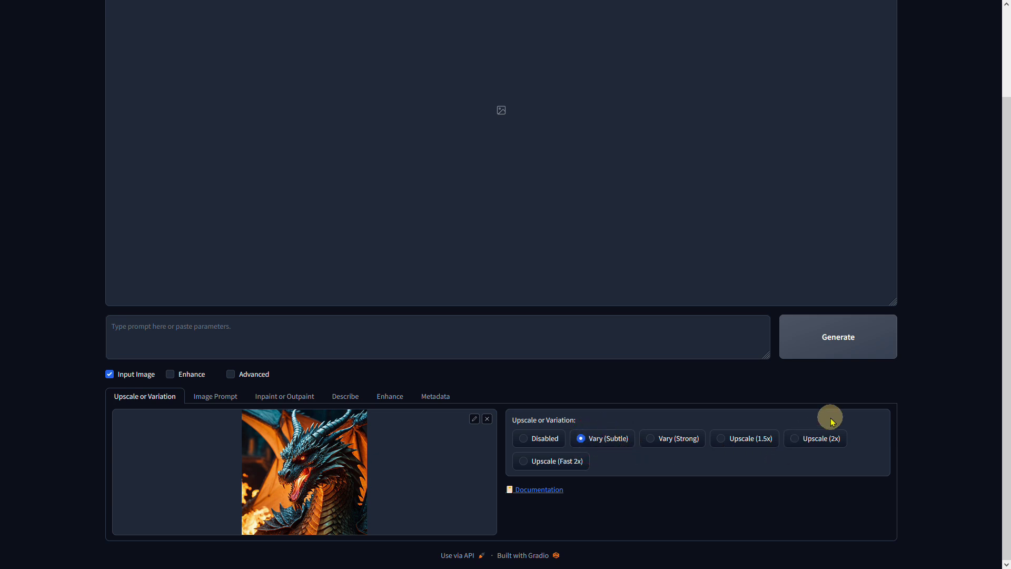
click(845, 338)
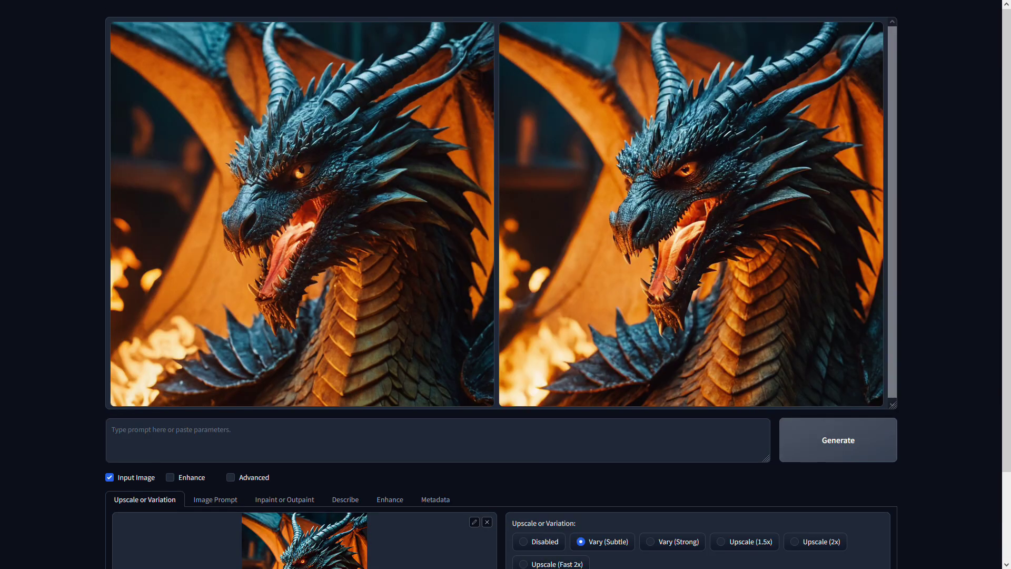
Step: Compare the two dragon variations back and forth in the enlarged gallery view
click(422, 366)
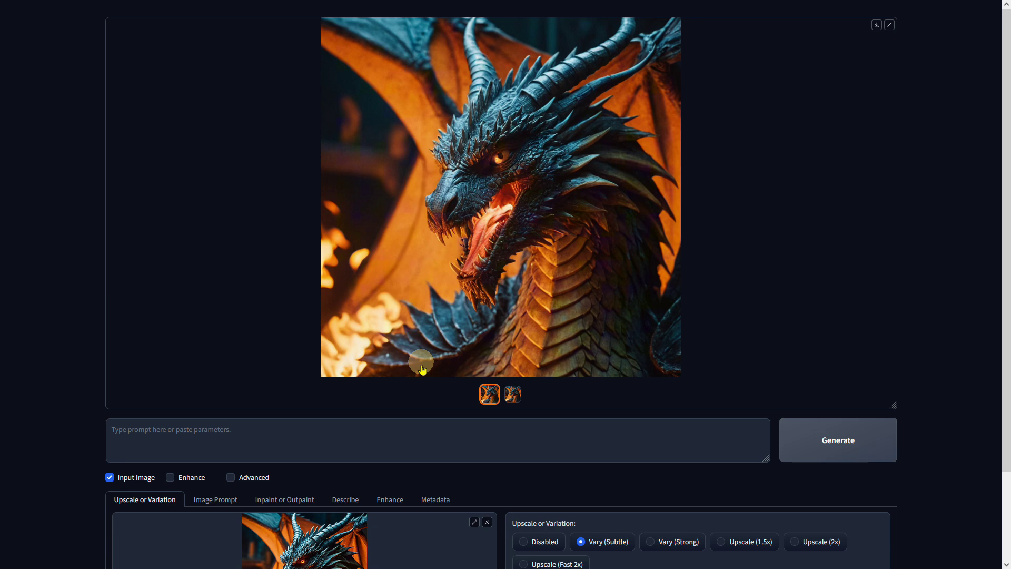
click(513, 394)
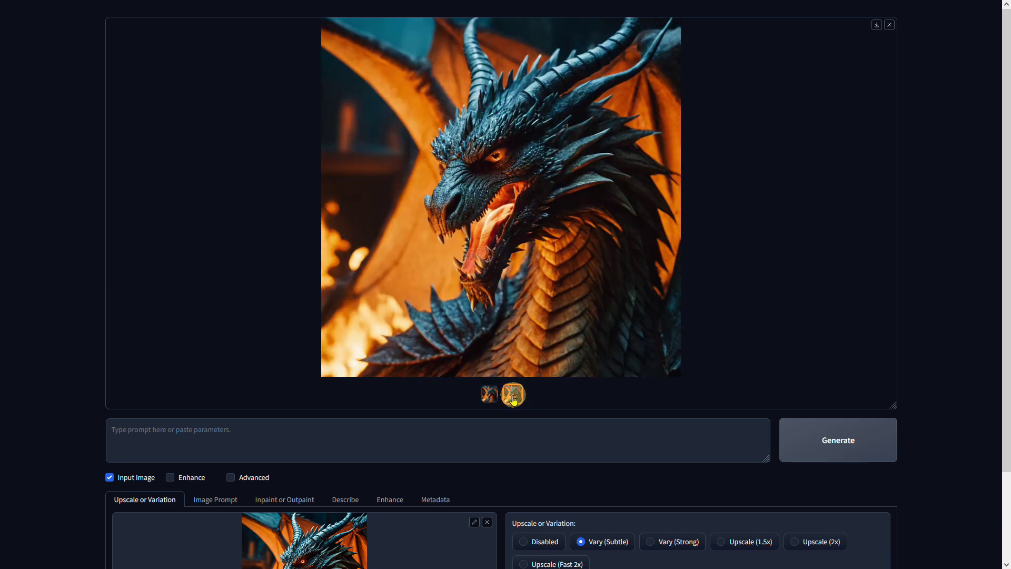
click(489, 395)
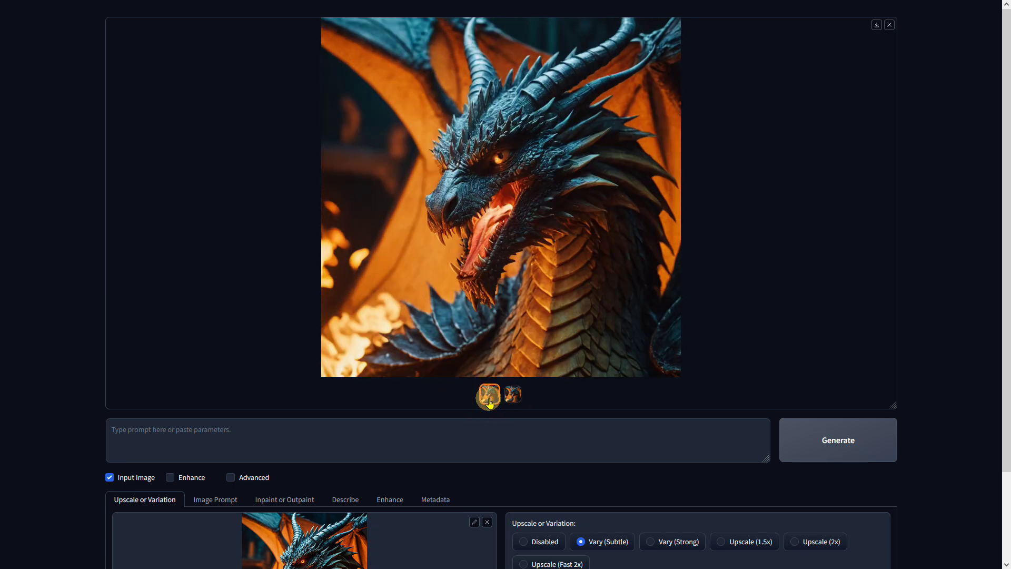
click(513, 400)
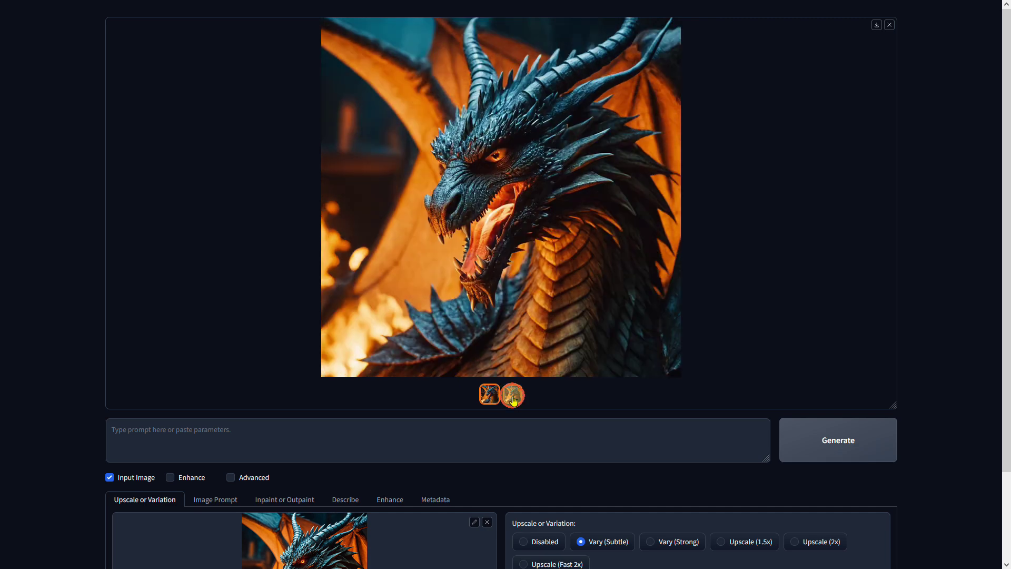
scroll(611, 508, down, 1)
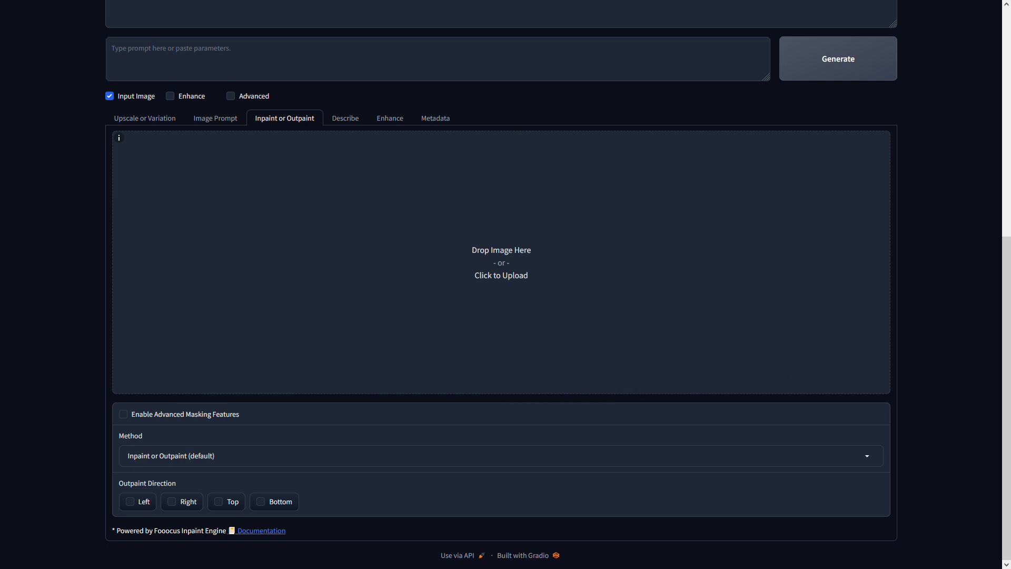
Step: Load the red-dress beach photo into the inpaint canvas and mask both birds with an enlarged brush
drag(1002, 364, 487, 284)
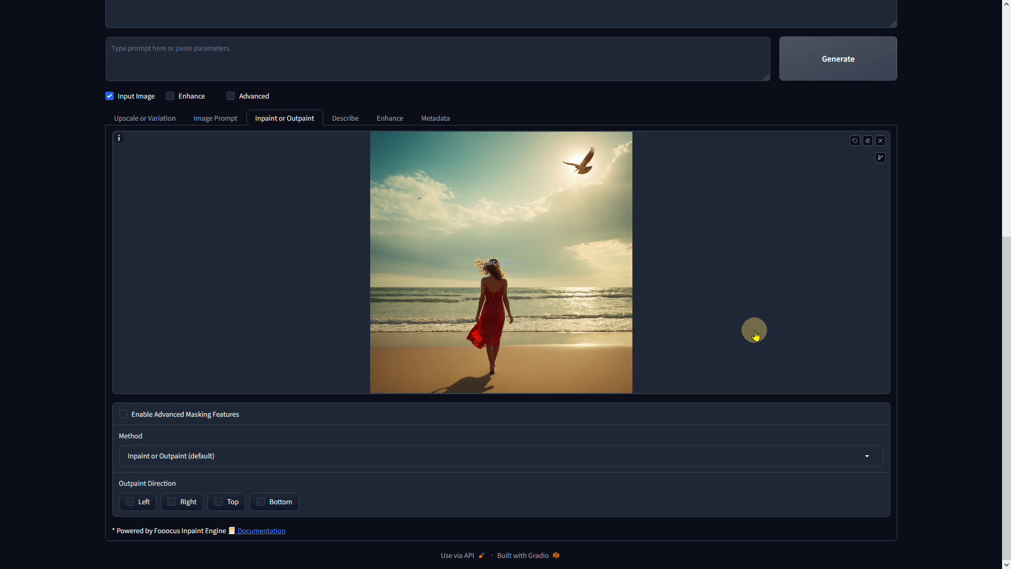
mouse_move(120, 140)
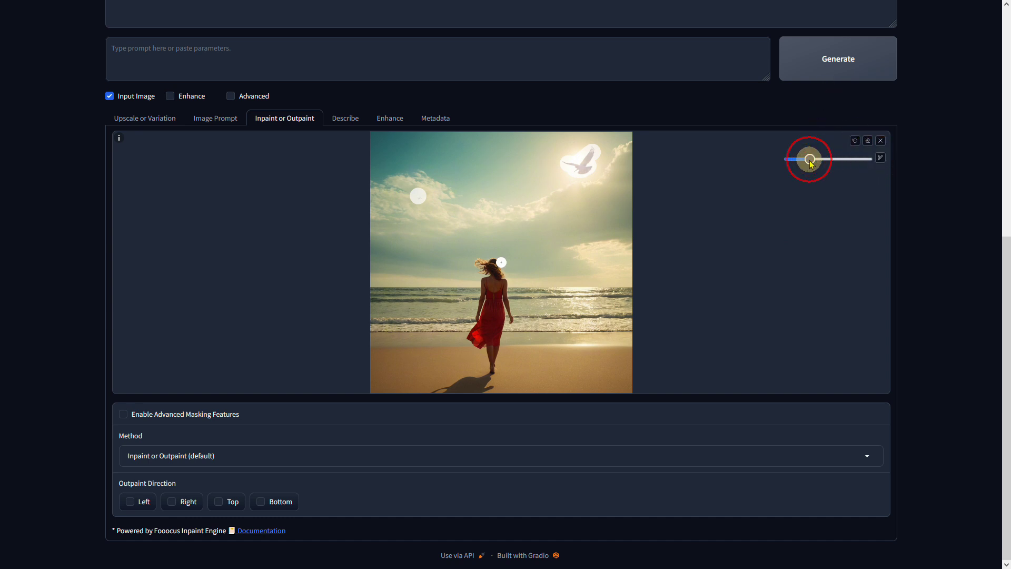
click(838, 159)
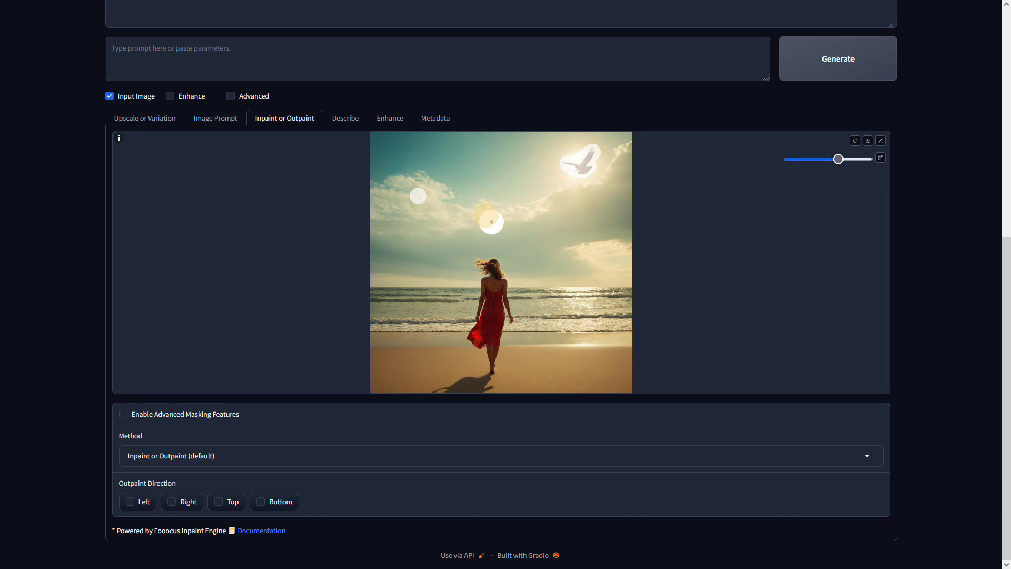
scroll(491, 222, up, 10)
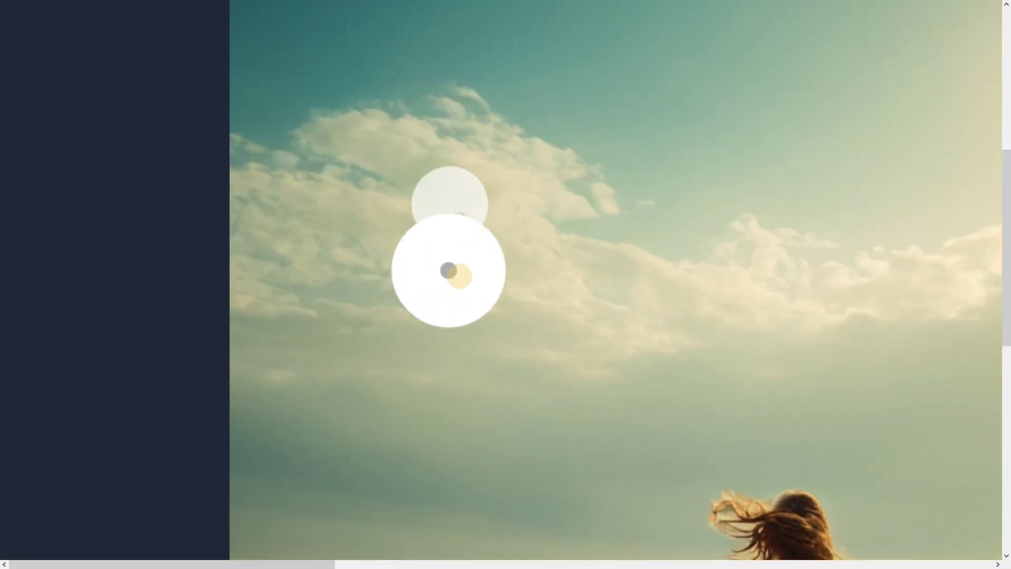
key(r)
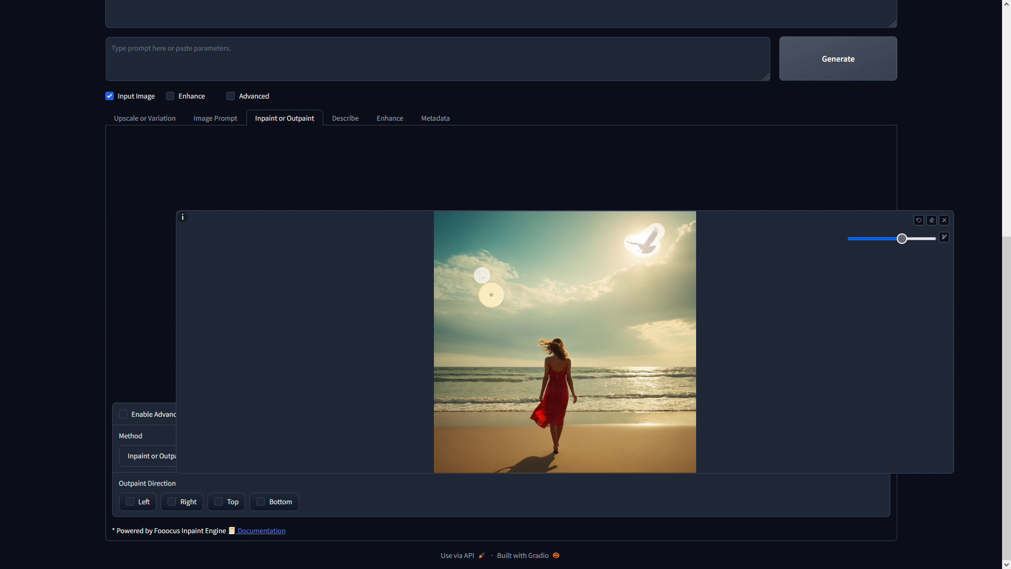
key(s)
key(s)
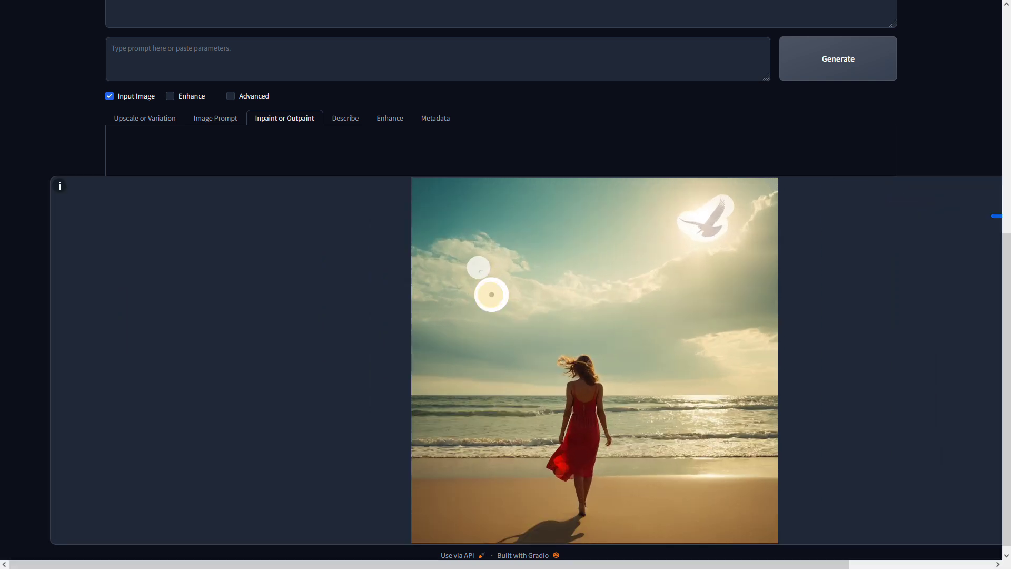
key(r)
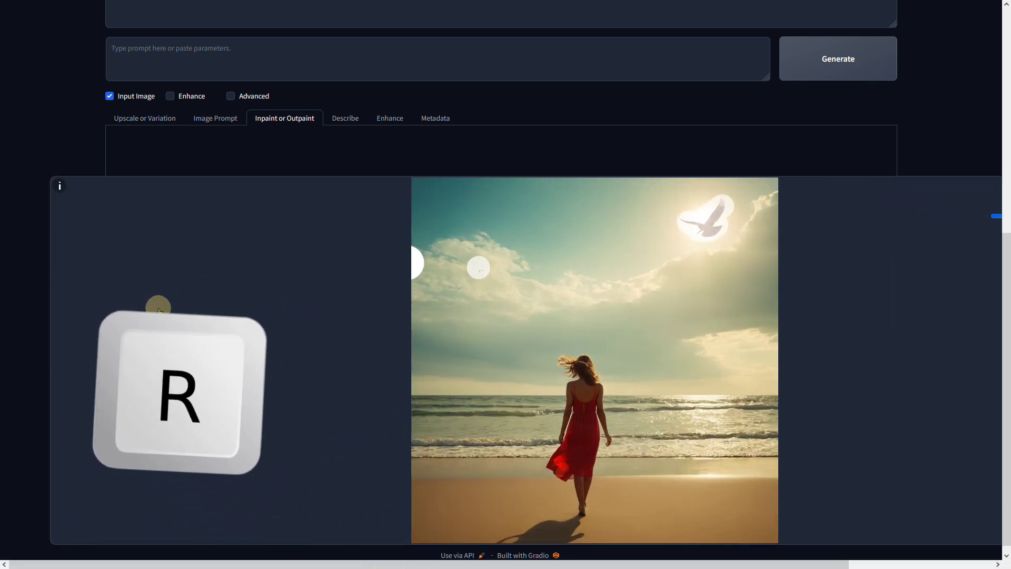
key(r)
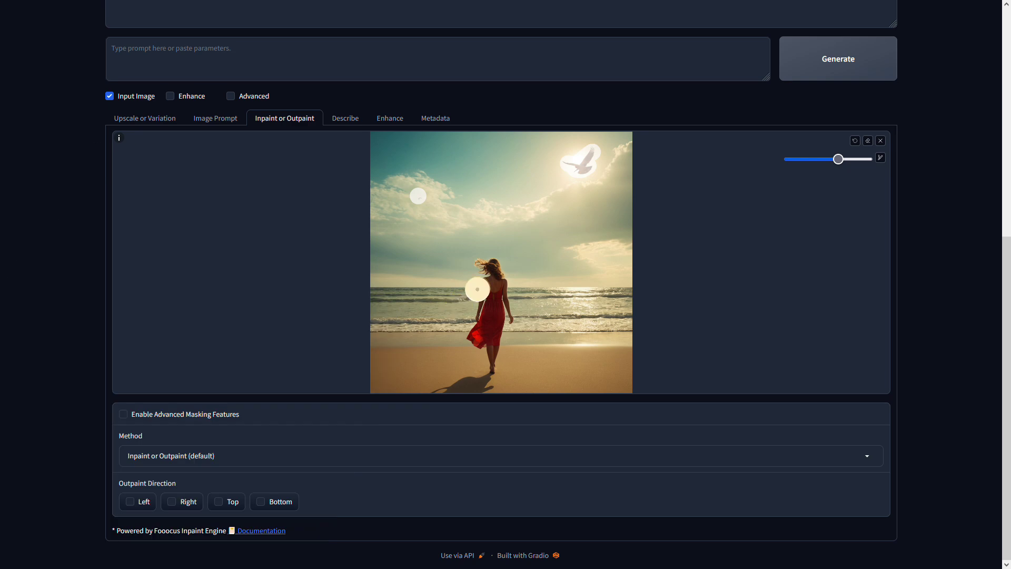
Step: Inpaint the masked birds away and download the first bird-free beach image
click(837, 66)
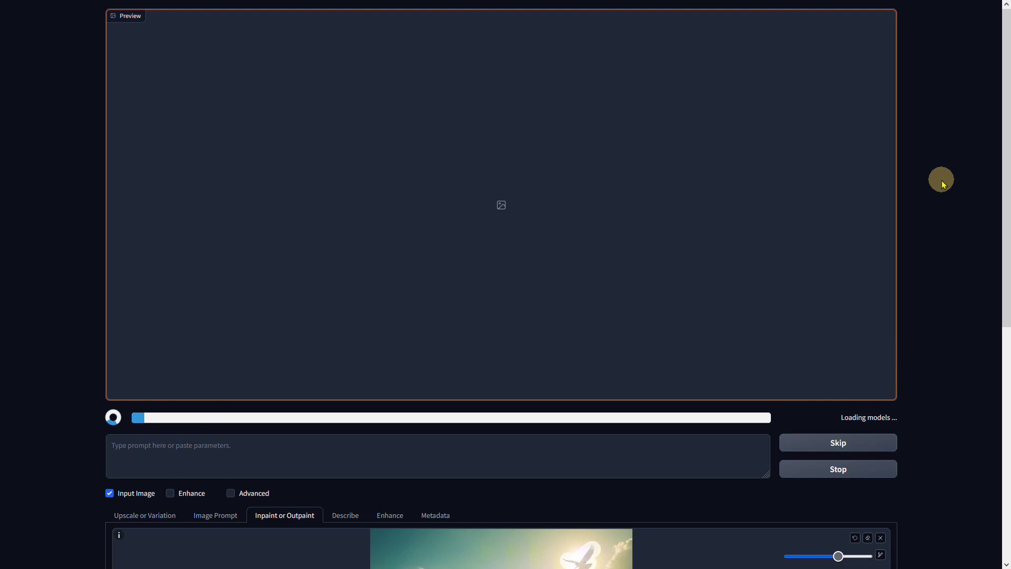
click(640, 151)
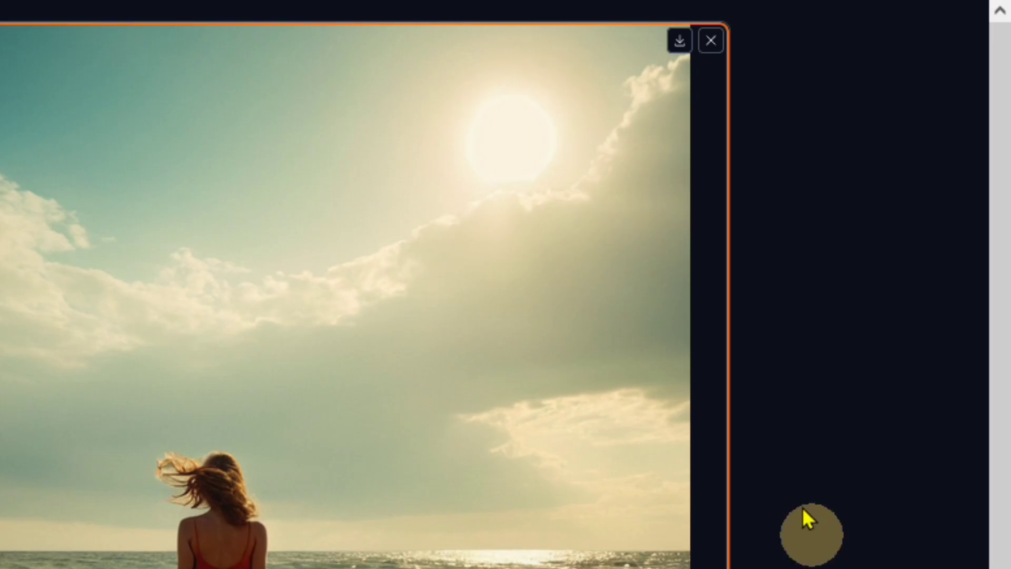
click(876, 18)
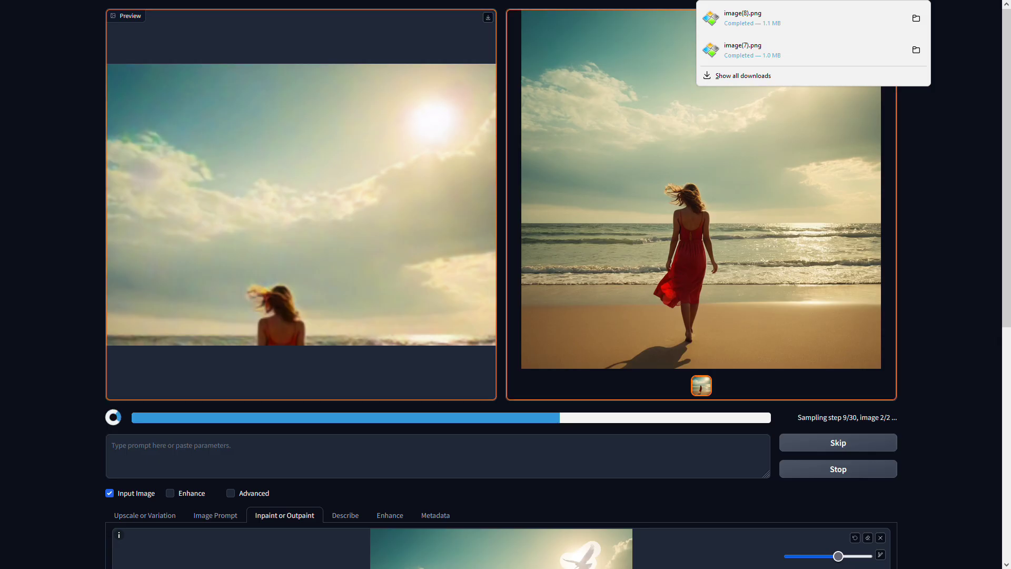
key(Escape)
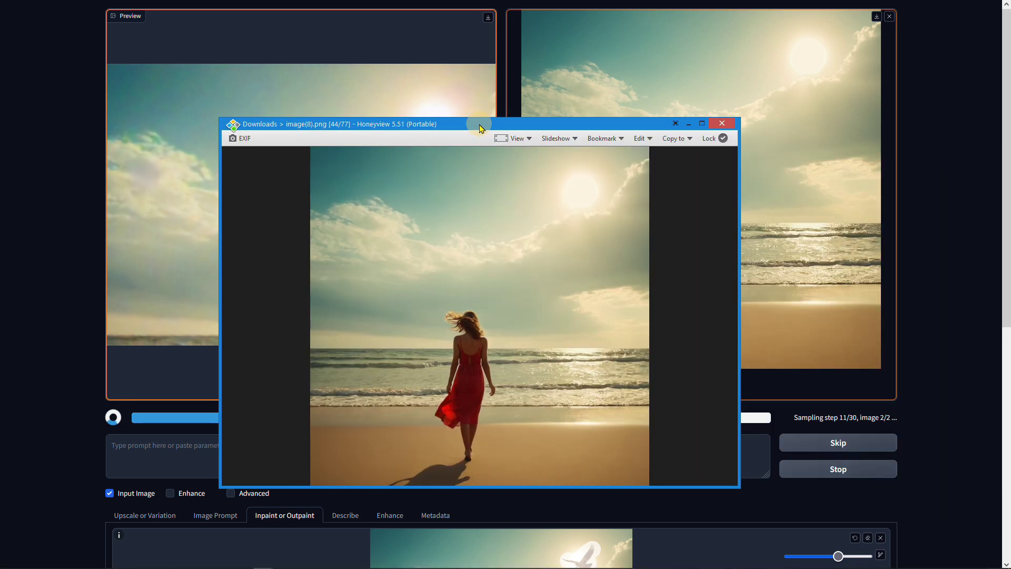
Step: Maximize Honeyview and flip between image(6).png and image(8).png, ending on the bird-free one
click(478, 123)
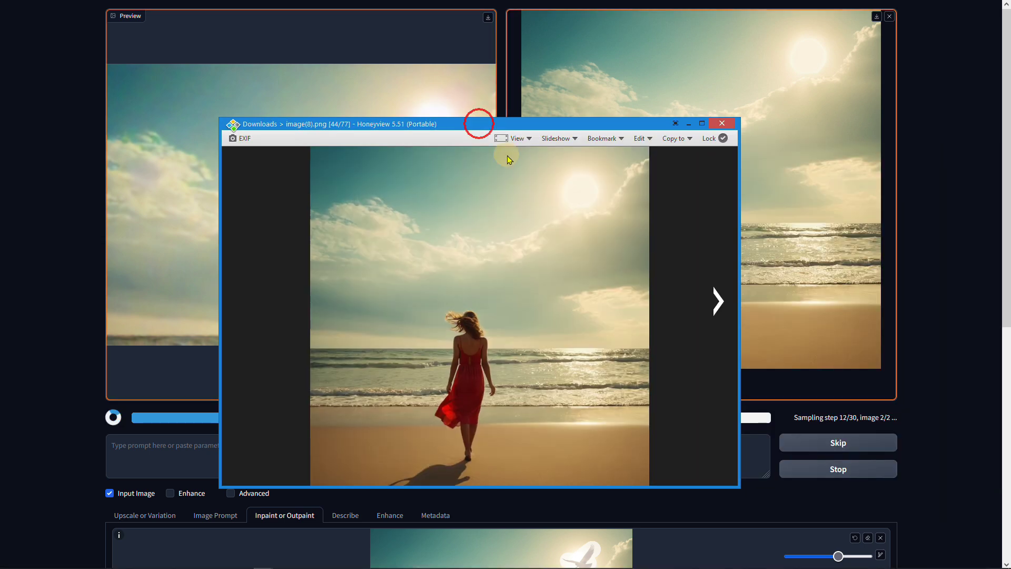
double_click(547, 127)
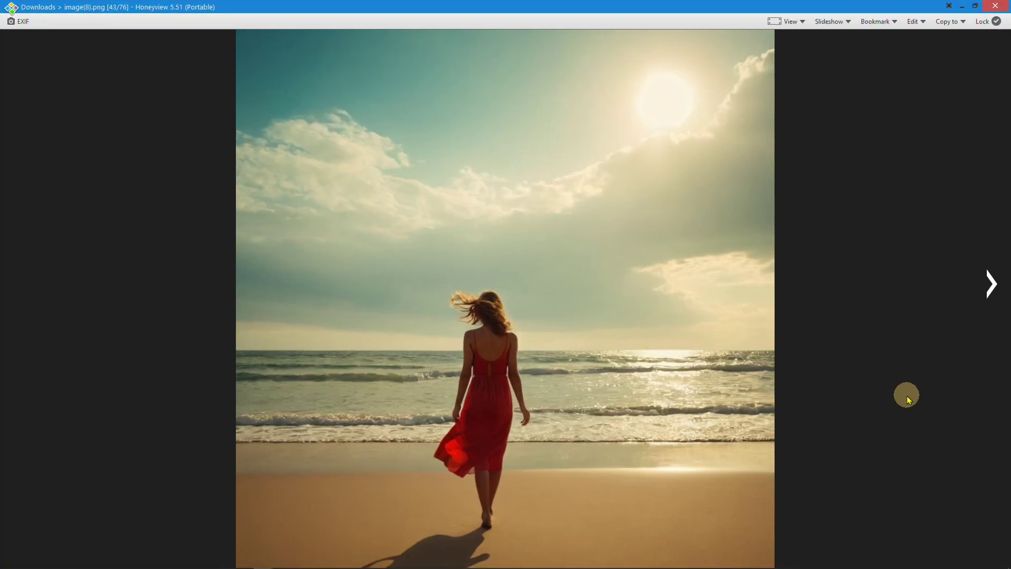
key(Left)
key(Right)
key(Left)
key(Right)
key(Left)
key(Right)
key(Left)
key(Right)
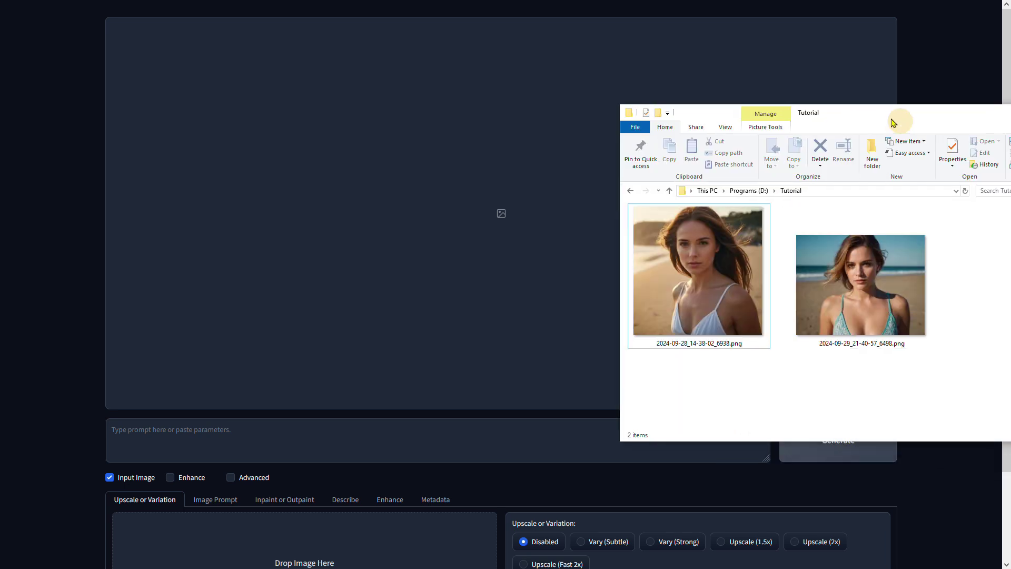
Step: Place the teal-bikini beach portrait on the Inpaint or Outpaint canvas with Left and Right directions
drag(898, 120, 680, 70)
scroll(754, 454, down, 2)
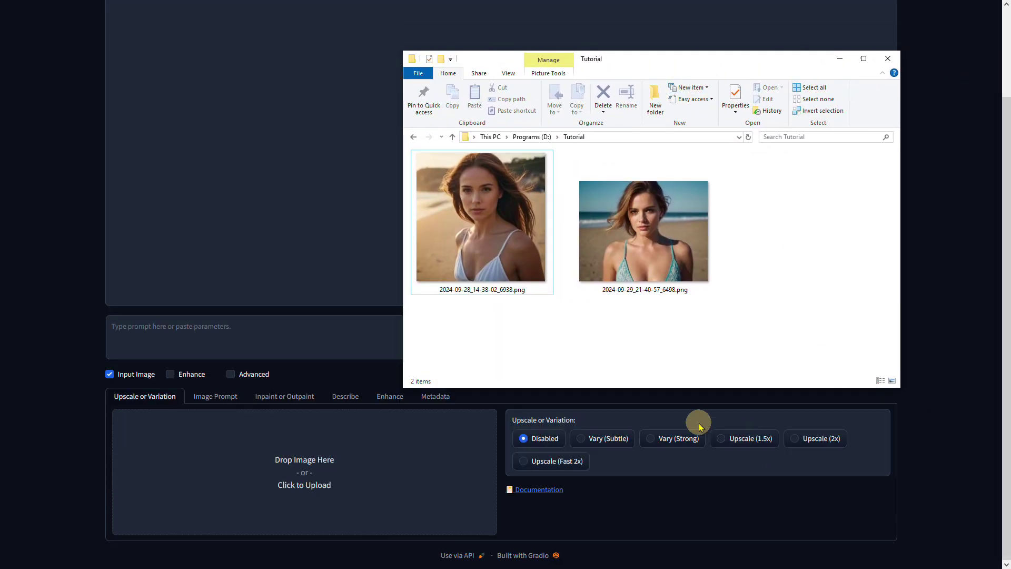
click(284, 397)
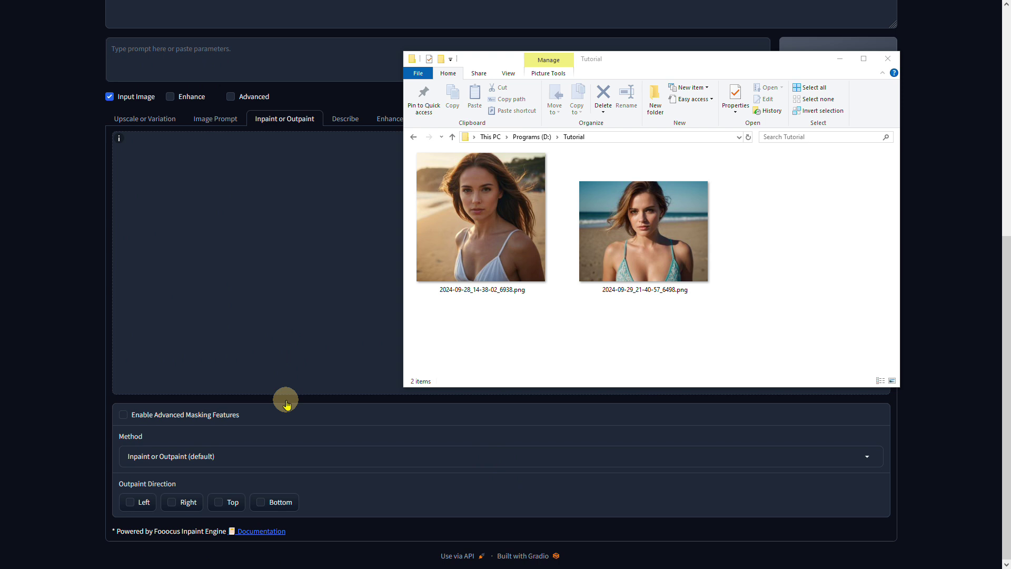
drag(644, 230, 310, 242)
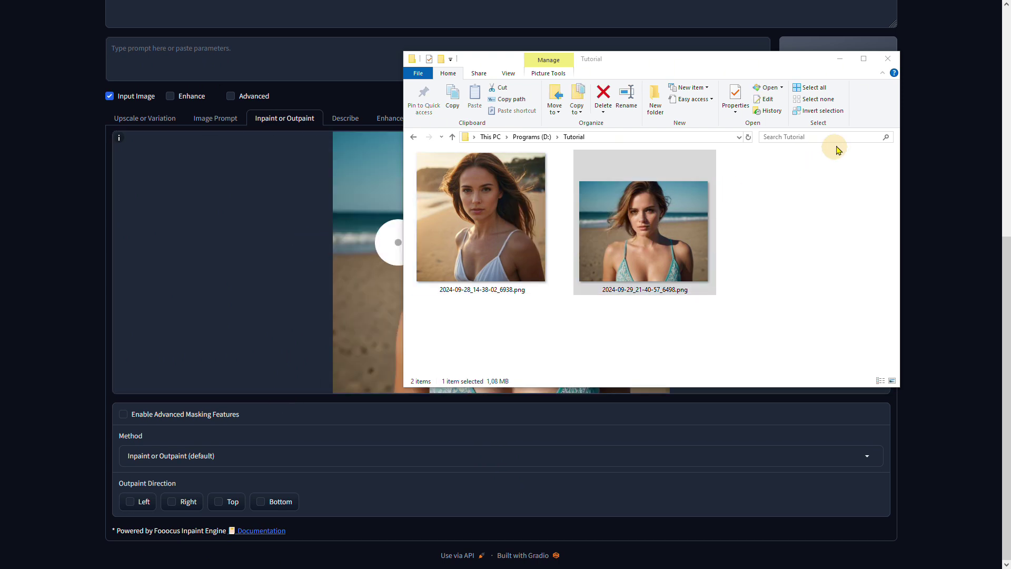
click(840, 60)
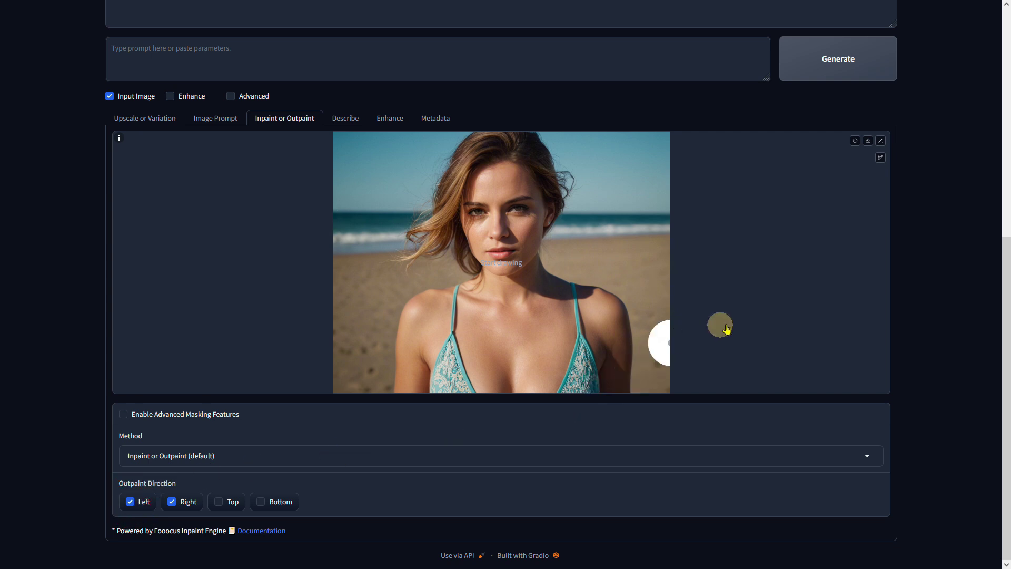
Step: Outpaint the teal-bikini portrait on both sides and view the widened result enlarged
click(843, 68)
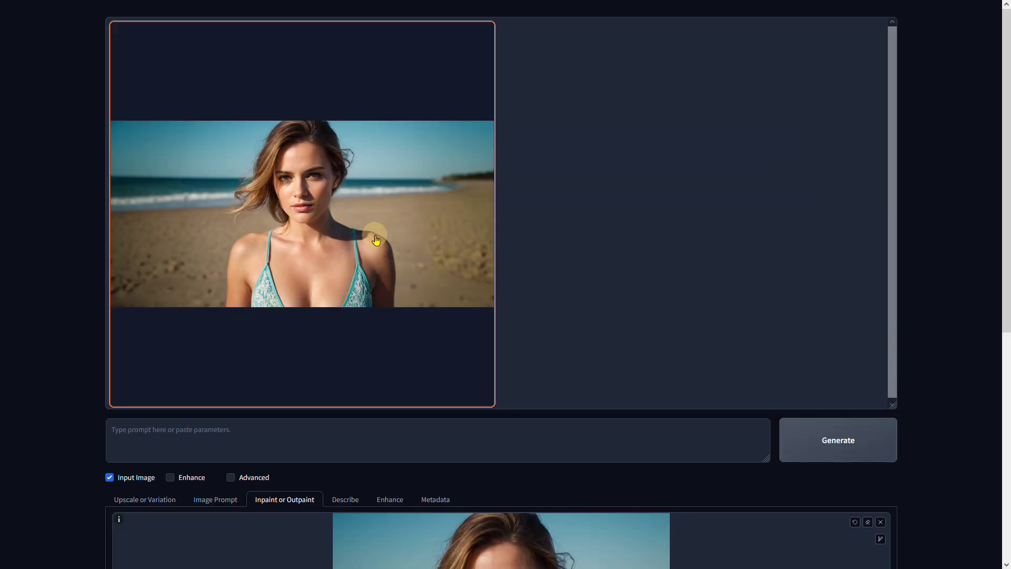
click(368, 233)
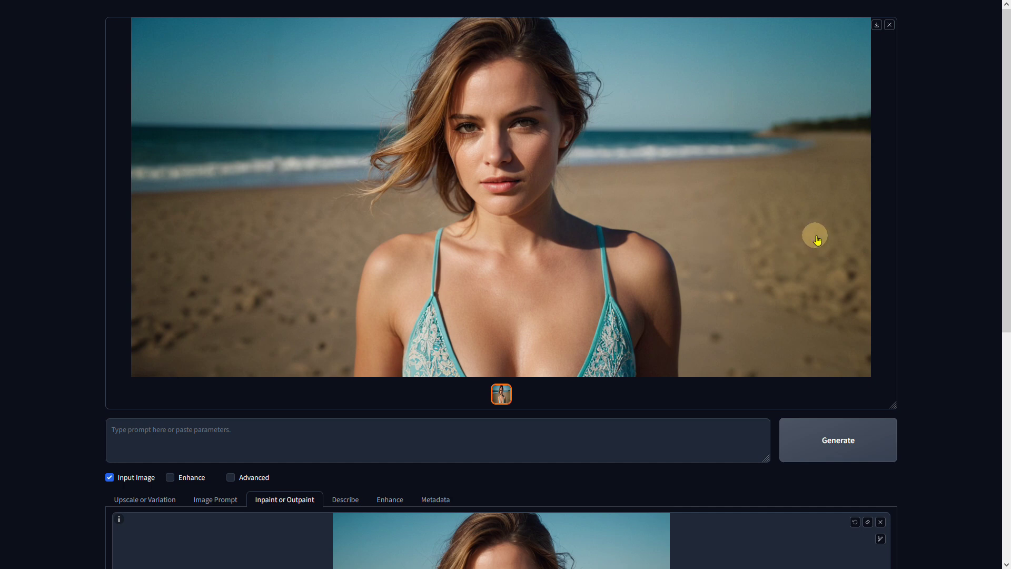
scroll(864, 318, down, 6)
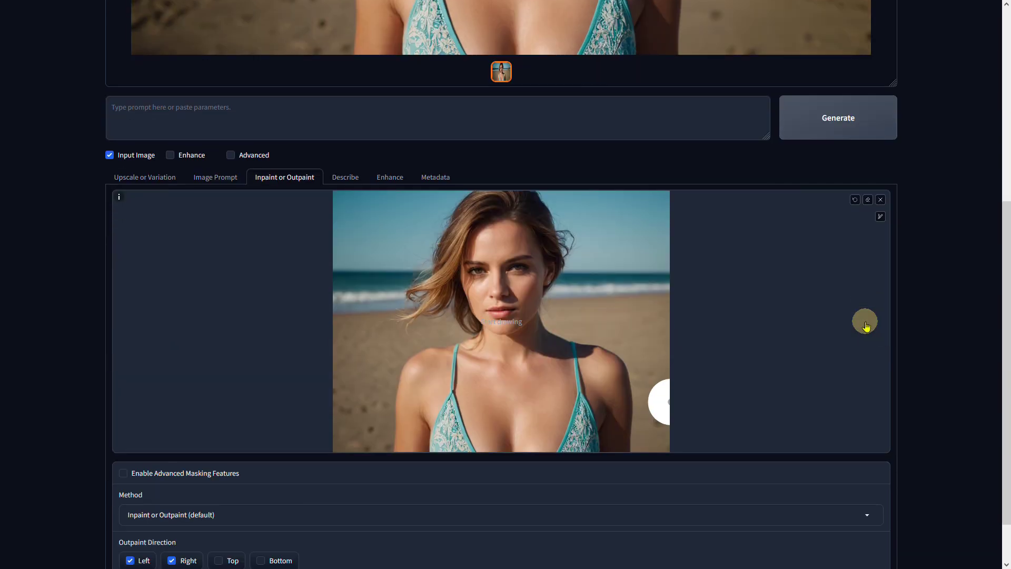
scroll(866, 327, up, 6)
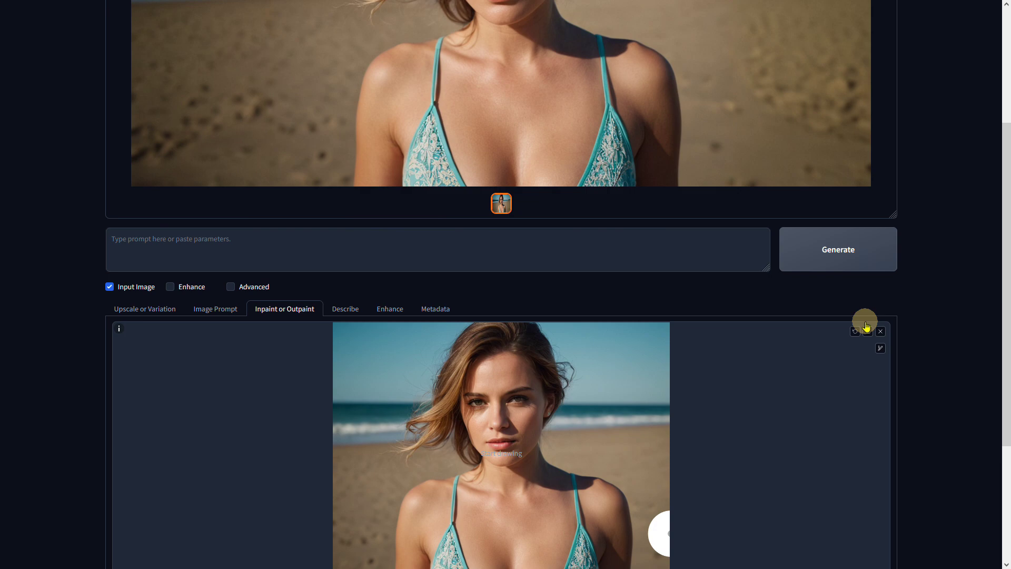